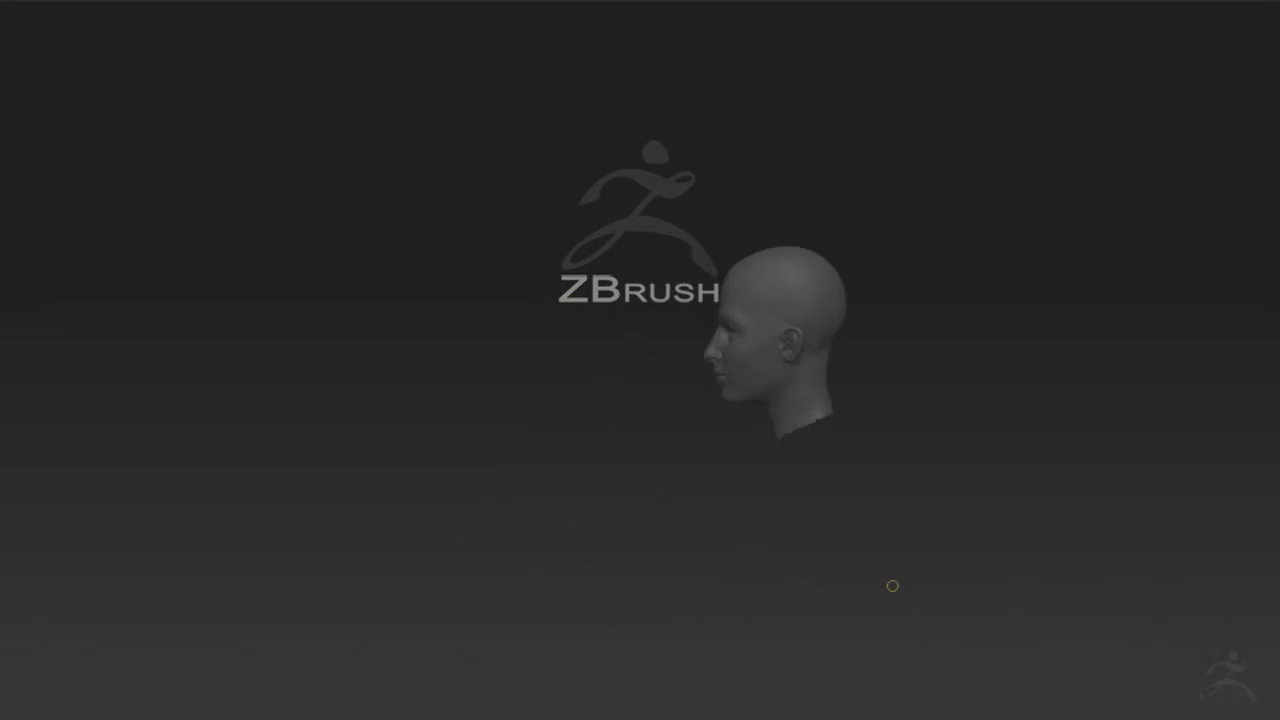
# Step: Orbit the head to view it from behind and below
pyautogui.moveTo(803, 423); pyautogui.dragTo(760, 371)
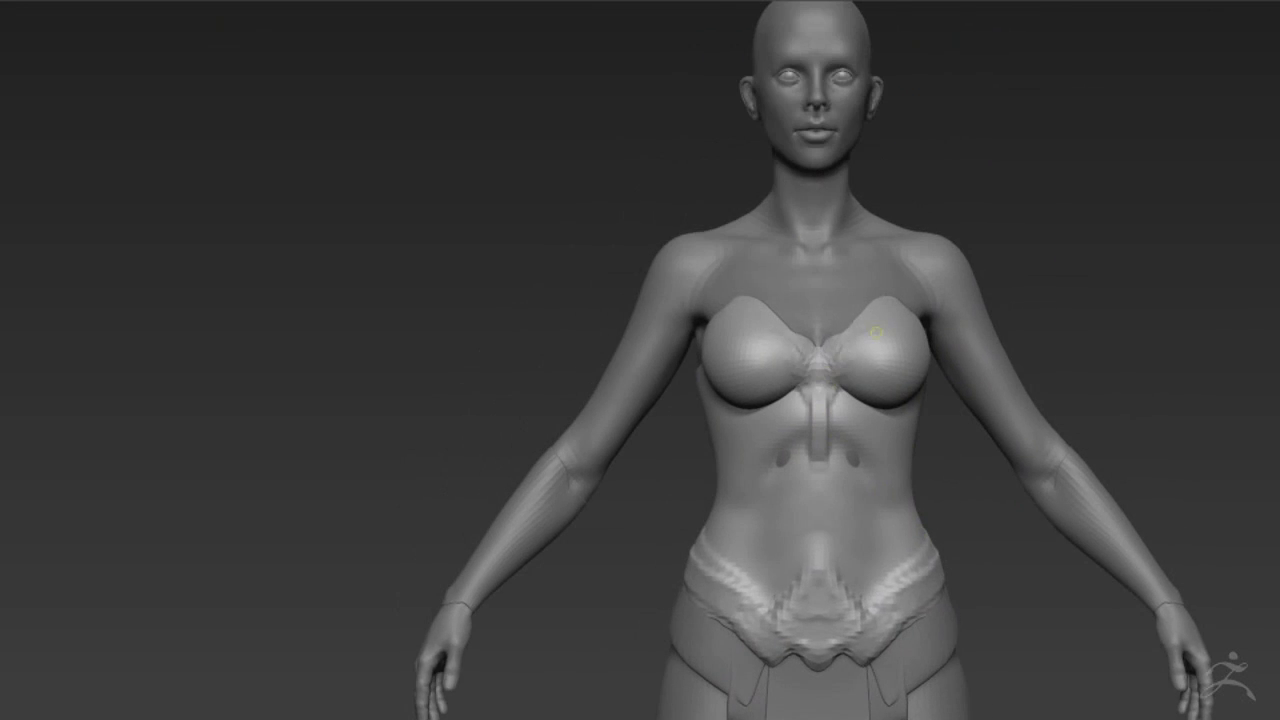
pyautogui.scroll(-5, 803, 255)
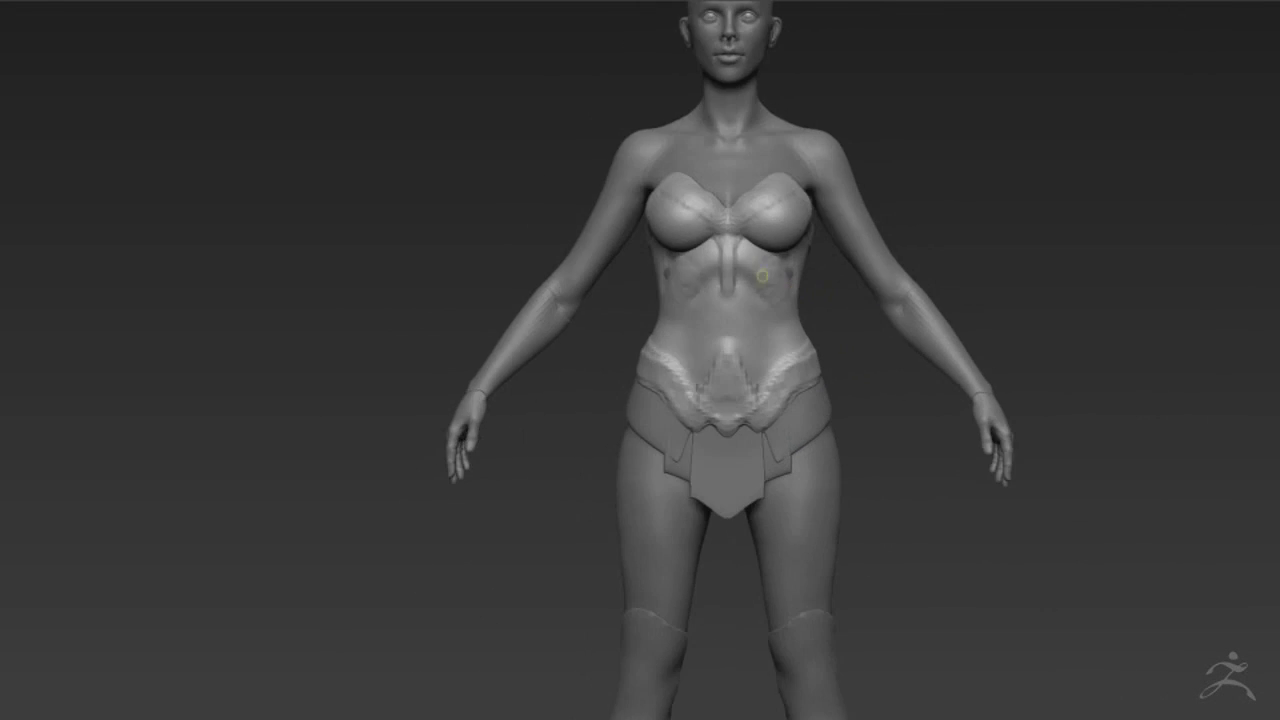
pyautogui.moveTo(837, 438); pyautogui.dragTo(851, 389, button='right')
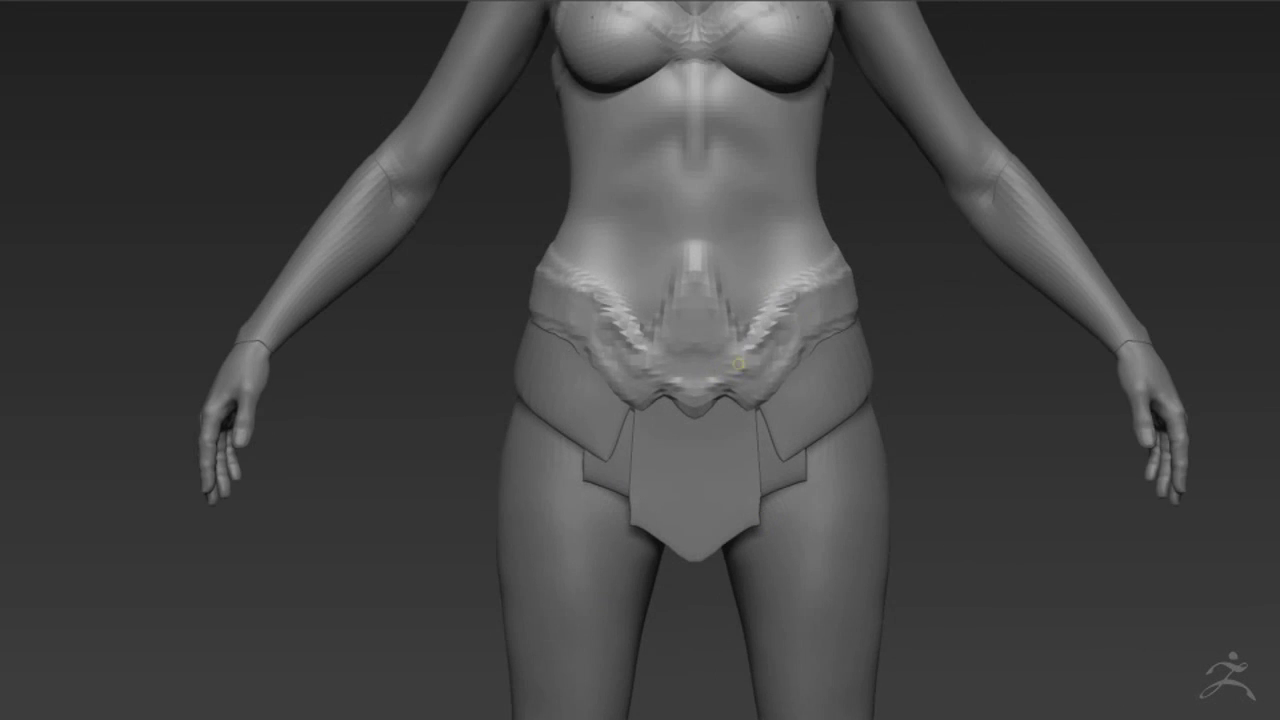
pyautogui.moveTo(738, 363)
pyautogui.mouseDown(button='right')
pyautogui.moveTo(847, 245)
pyautogui.moveTo(926, 402)
pyautogui.moveTo(971, 294)
pyautogui.mouseUp(button='right')
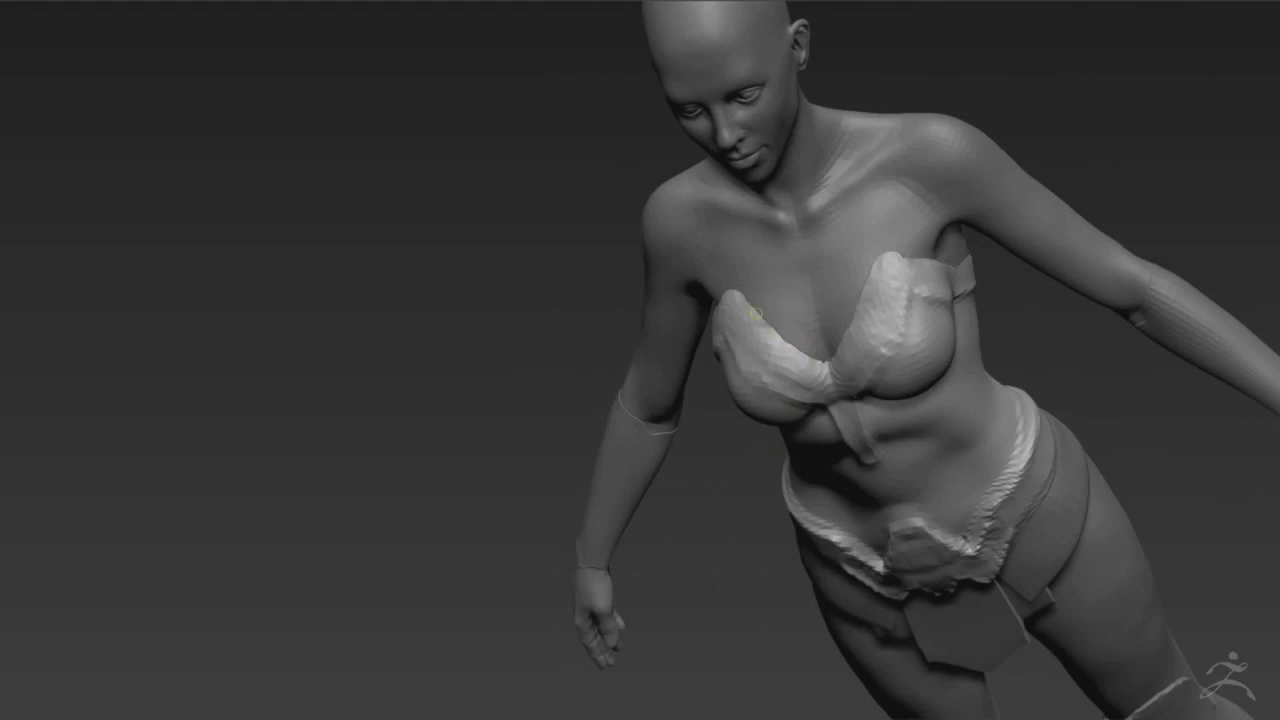
# Step: Orbit to a front view of the hips, then reposition the torso sculpt in view
pyautogui.moveTo(755, 313)
pyautogui.mouseDown(button='right')
pyautogui.moveTo(838, 354)
pyautogui.moveTo(787, 326)
pyautogui.mouseUp(button='right')
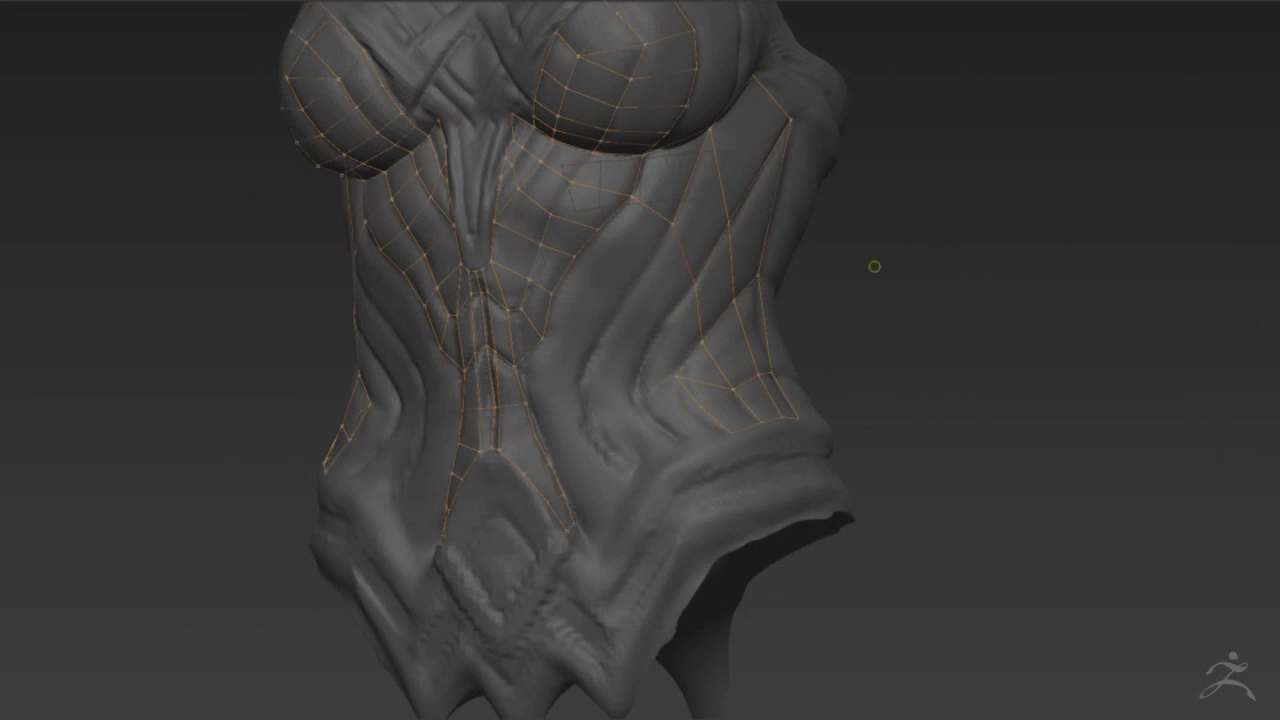
pyautogui.moveTo(871, 291); pyautogui.dragTo(844, 240)
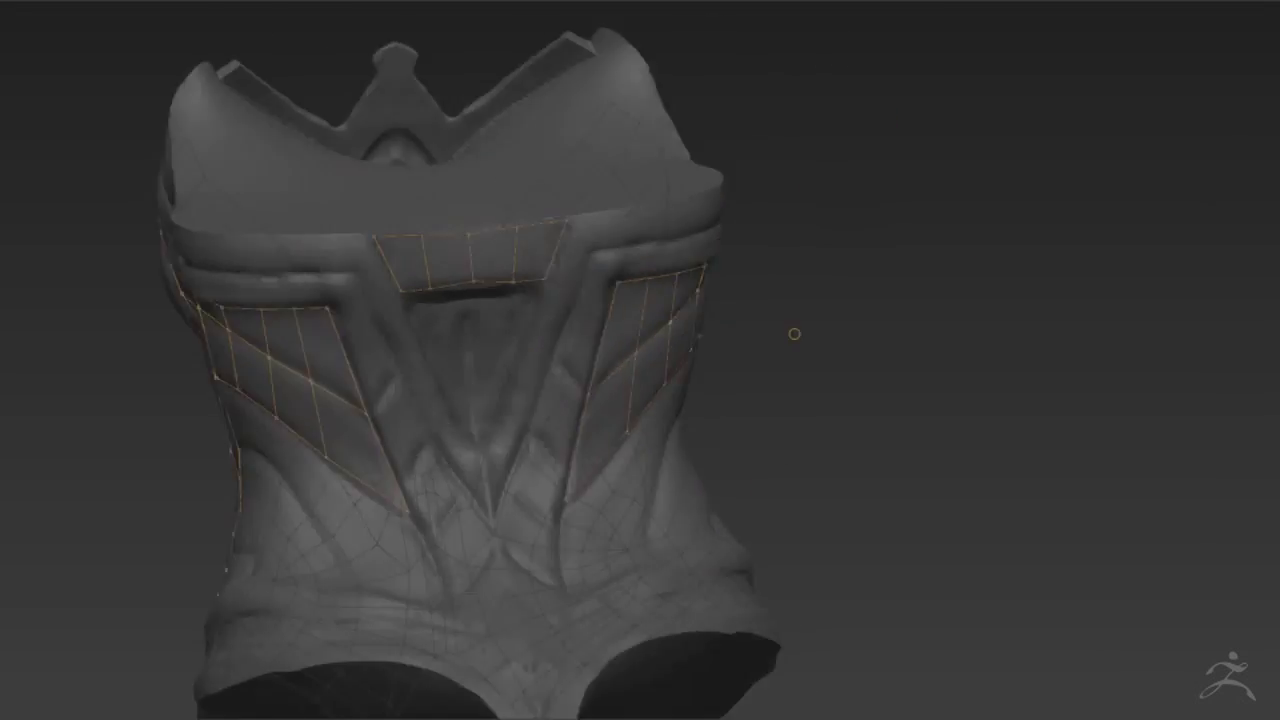
# Step: Orbit the bodice to inspect its partial side retopology
pyautogui.moveTo(794, 333); pyautogui.dragTo(694, 386)
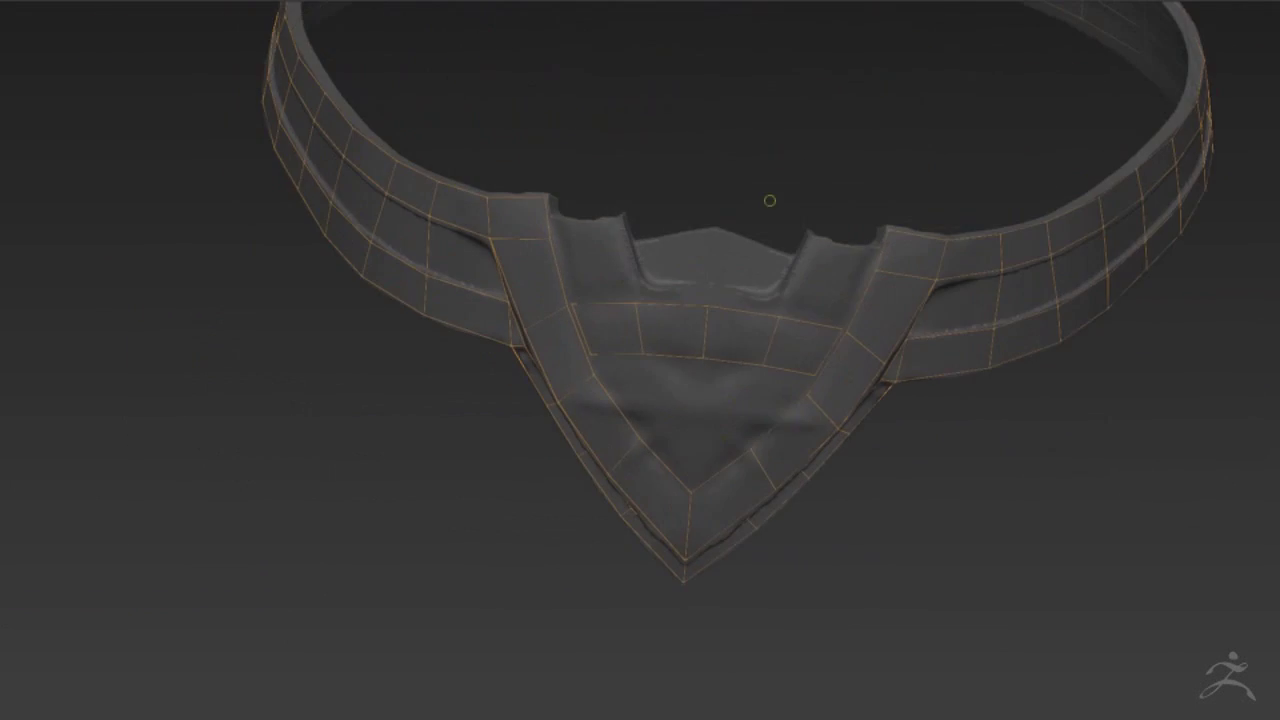
# Step: Orbit the belt to inspect its inner top and edge, then stand the limb armor upright
pyautogui.moveTo(769, 201); pyautogui.dragTo(706, 298)
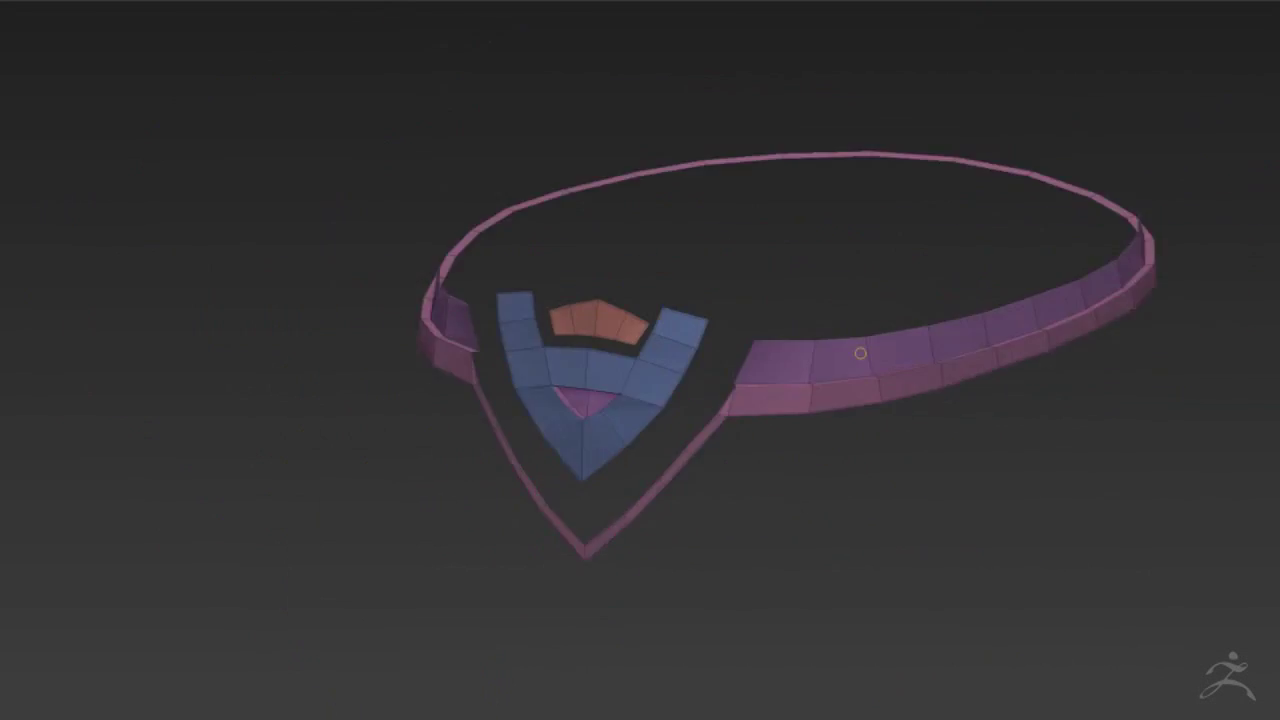
pyautogui.moveTo(836, 467); pyautogui.dragTo(726, 324)
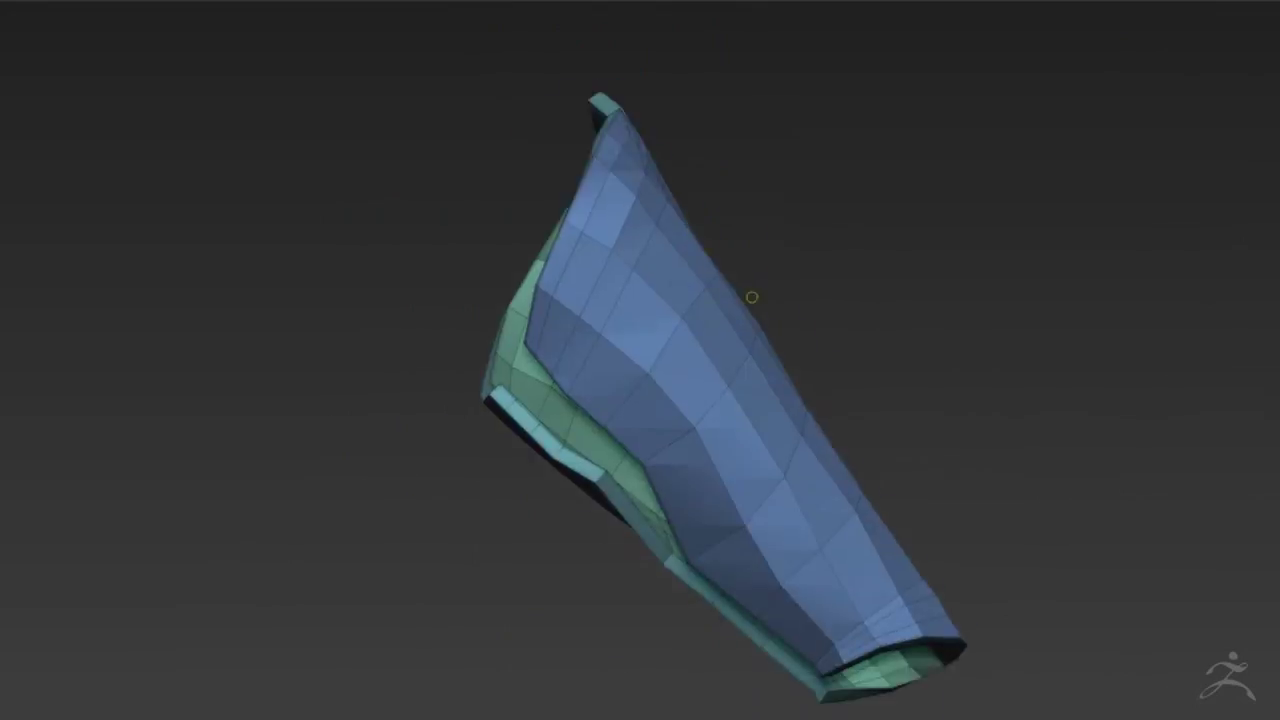
pyautogui.moveTo(887, 500); pyautogui.dragTo(859, 467)
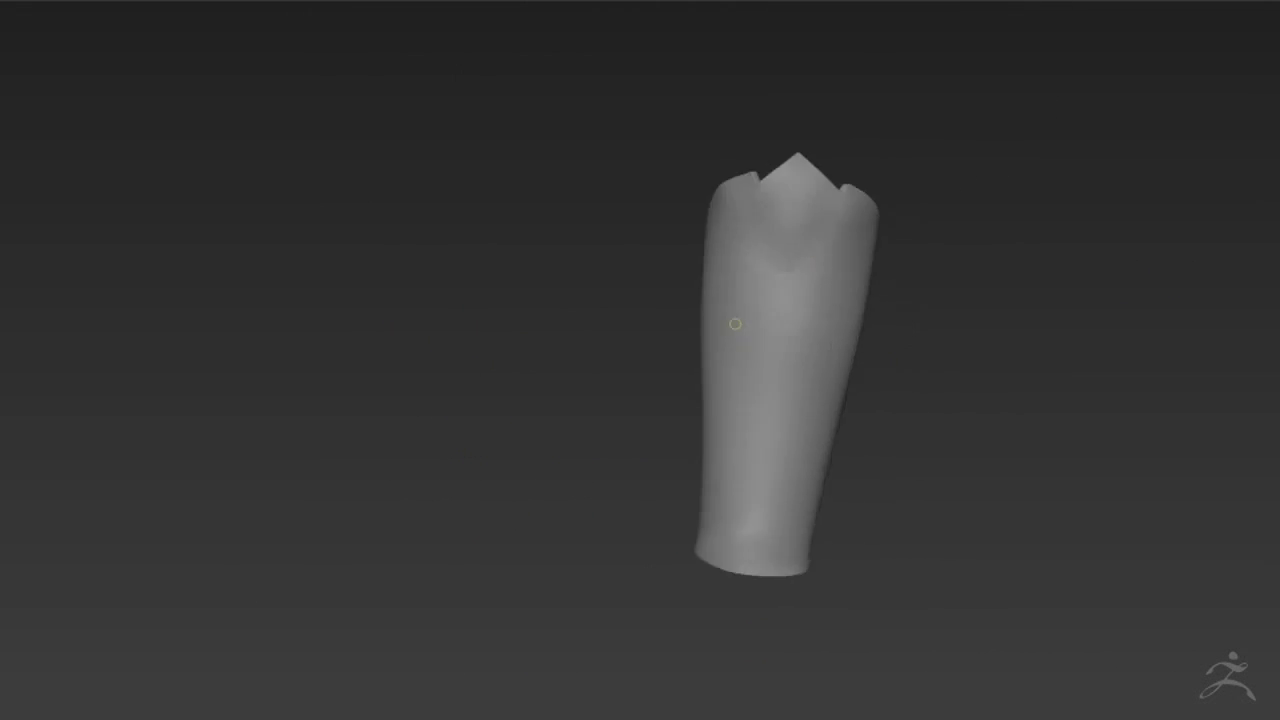
# Step: Orbit the armor piece to see its inner edge and opening
pyautogui.moveTo(885, 357); pyautogui.dragTo(897, 450)
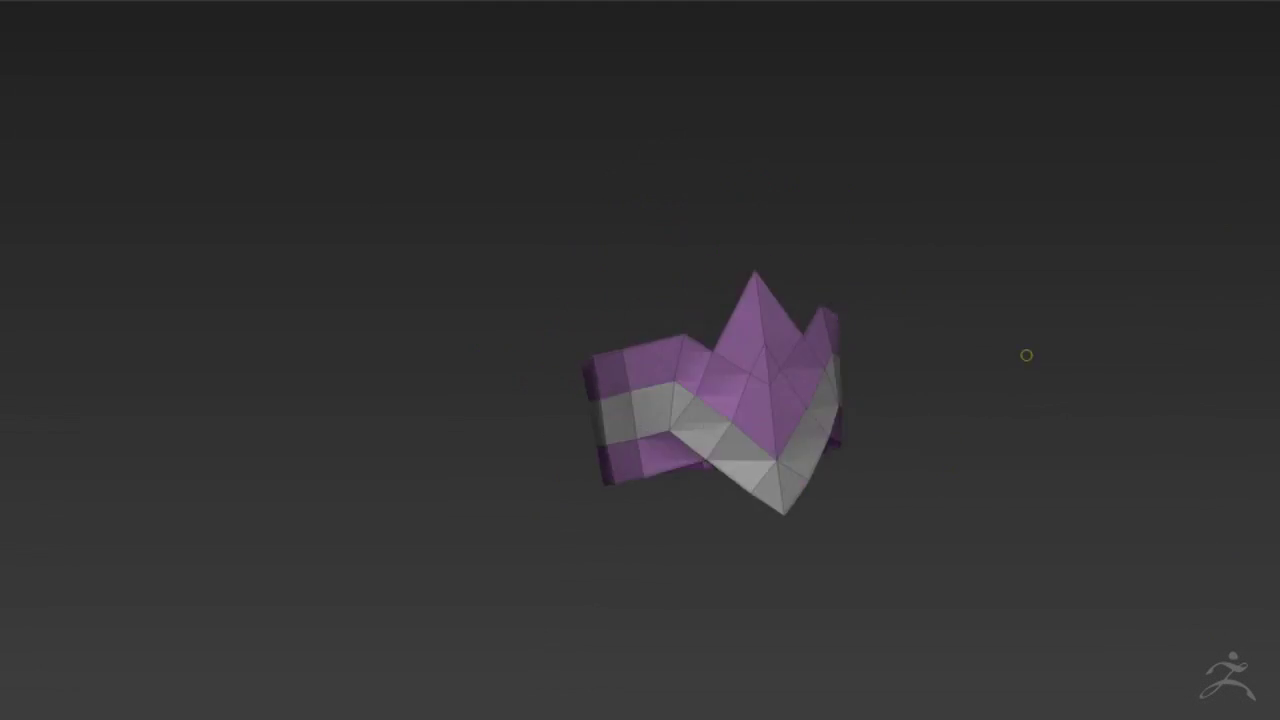
pyautogui.moveTo(685, 403); pyautogui.dragTo(840, 364)
pyautogui.moveTo(921, 317); pyautogui.dragTo(931, 375)
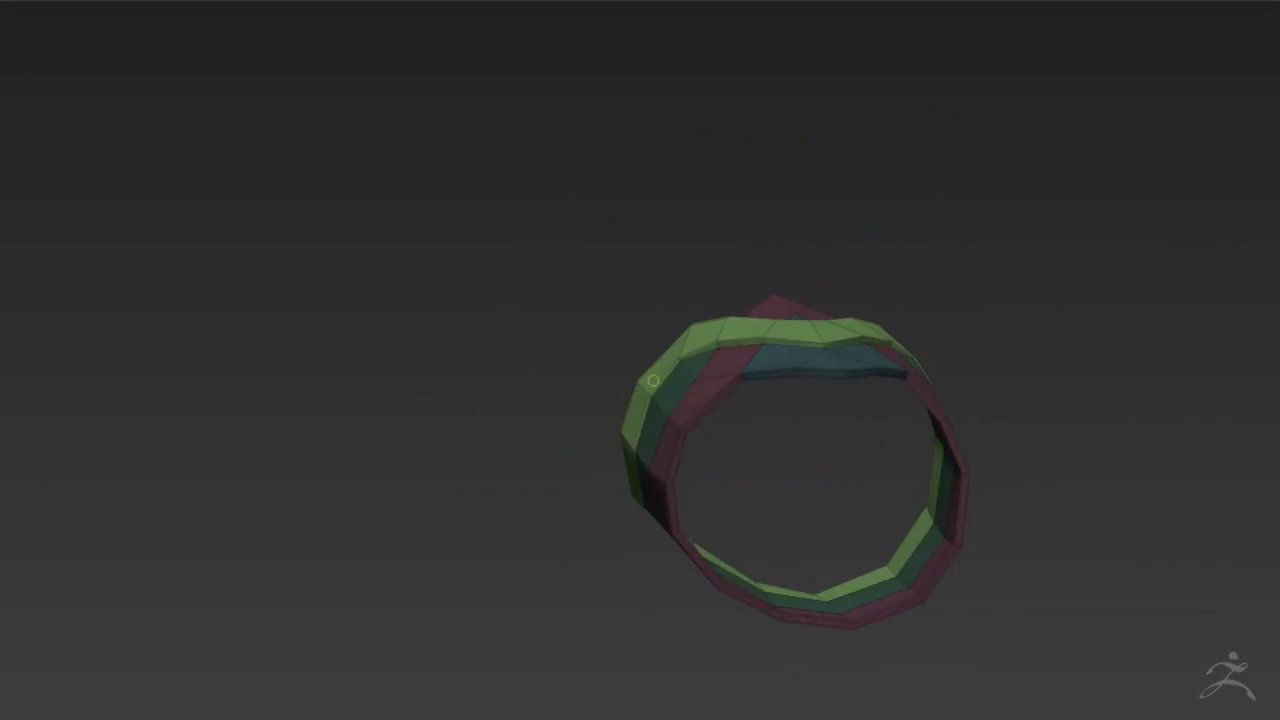
pyautogui.moveTo(847, 335)
pyautogui.mouseDown()
pyautogui.moveTo(717, 326)
pyautogui.moveTo(689, 274)
pyautogui.moveTo(631, 240)
pyautogui.moveTo(710, 499)
pyautogui.mouseUp()
pyautogui.moveTo(660, 279)
pyautogui.mouseDown()
pyautogui.moveTo(471, 451)
pyautogui.moveTo(548, 388)
pyautogui.mouseUp()
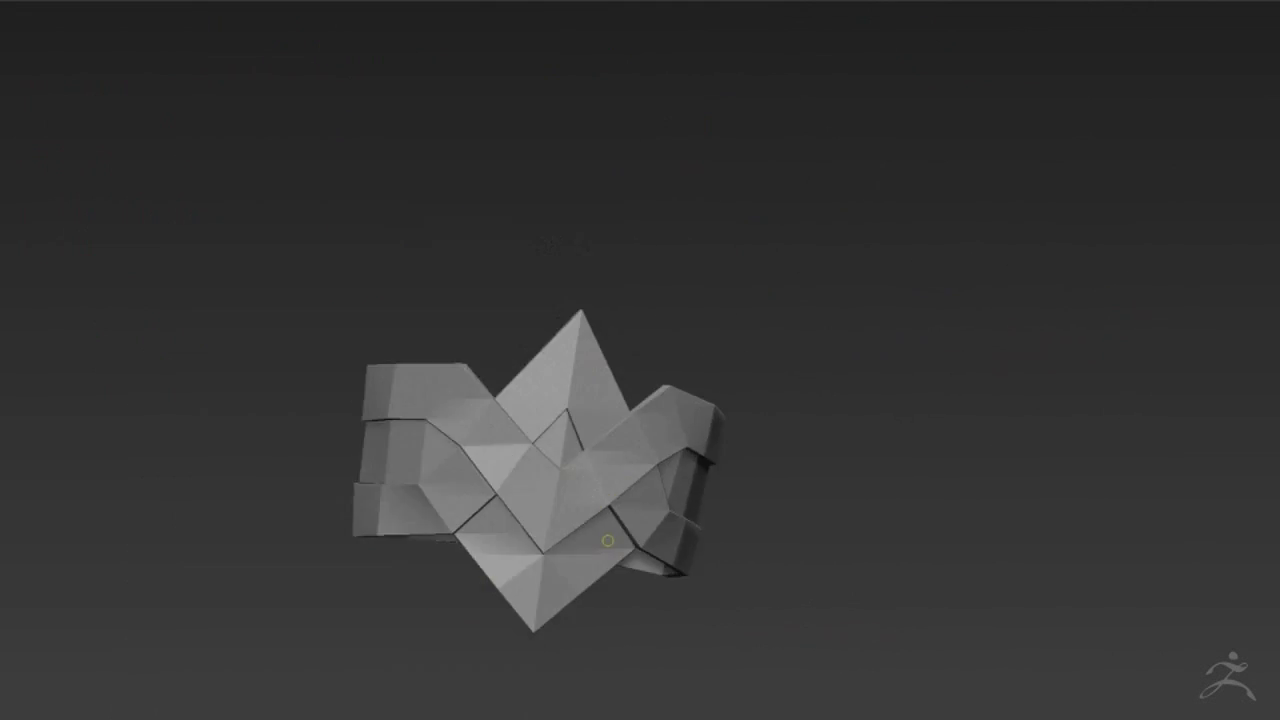
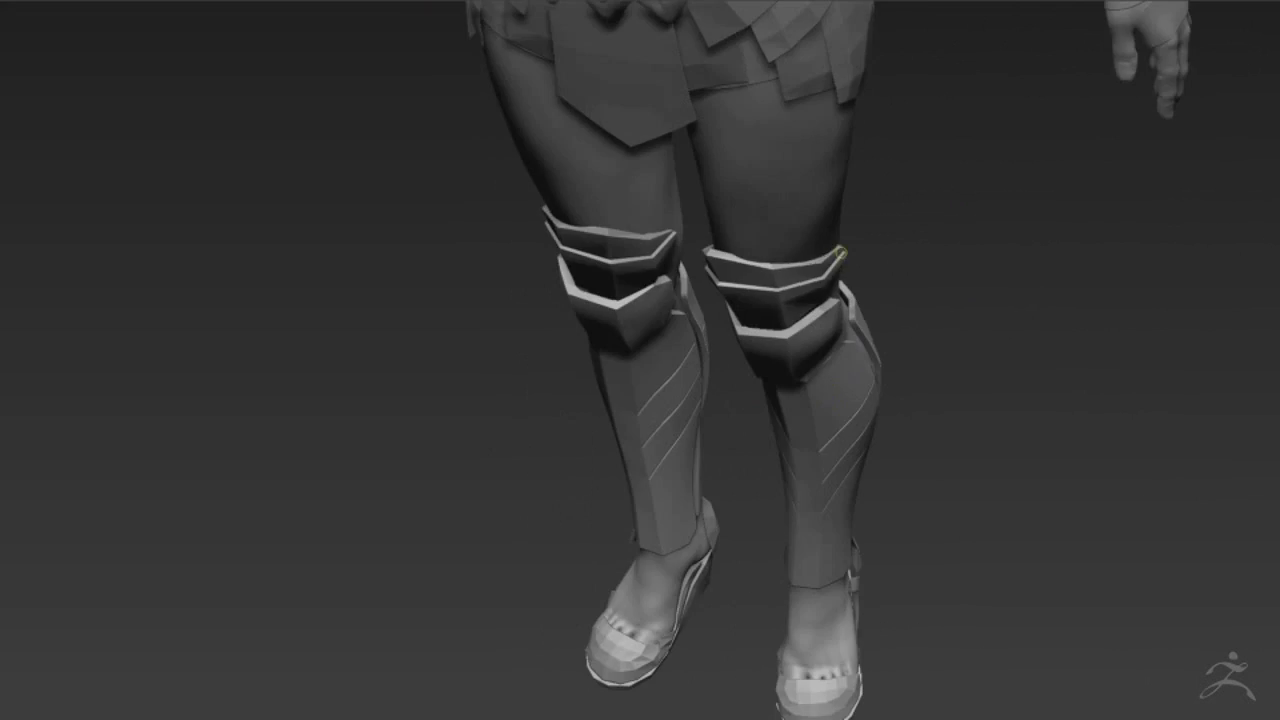
# Step: Zoom in on the hand resting on the character's thigh
pyautogui.scroll(5, 738, 329)
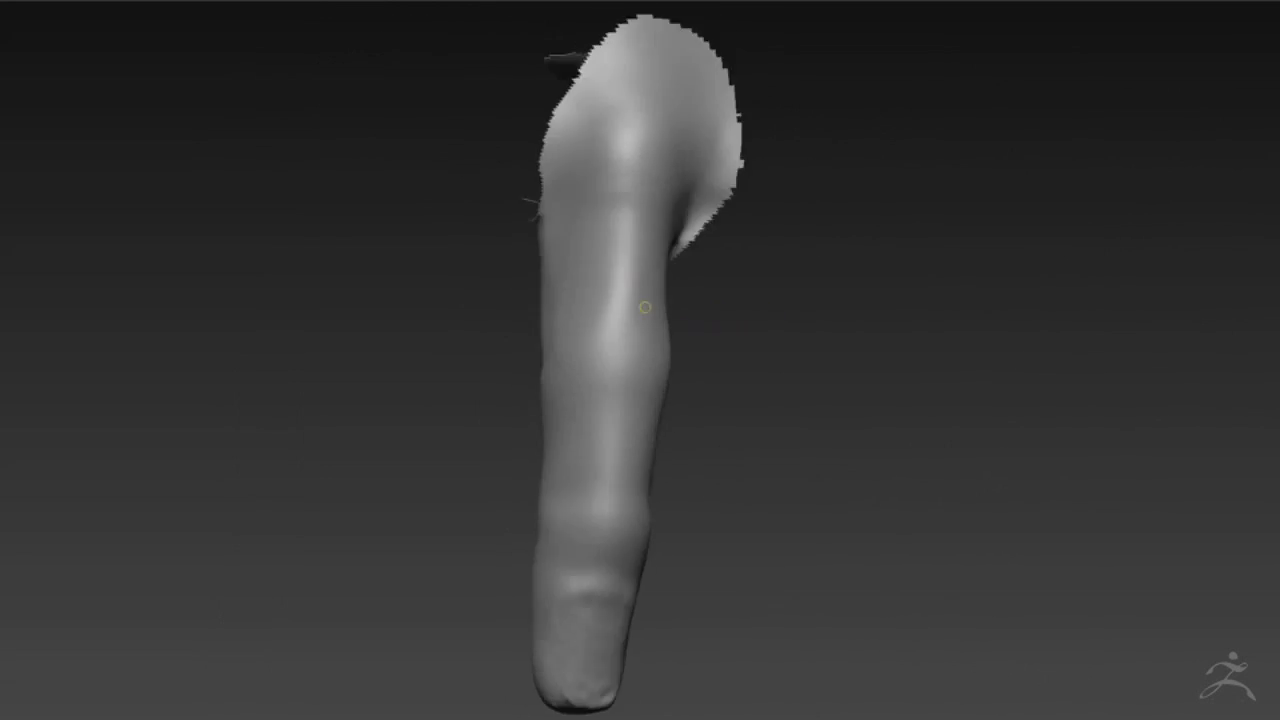
# Step: Rotate the isolated finger to inspect it from another angle, ending with its tip pointing down
pyautogui.moveTo(641, 370); pyautogui.dragTo(710, 404)
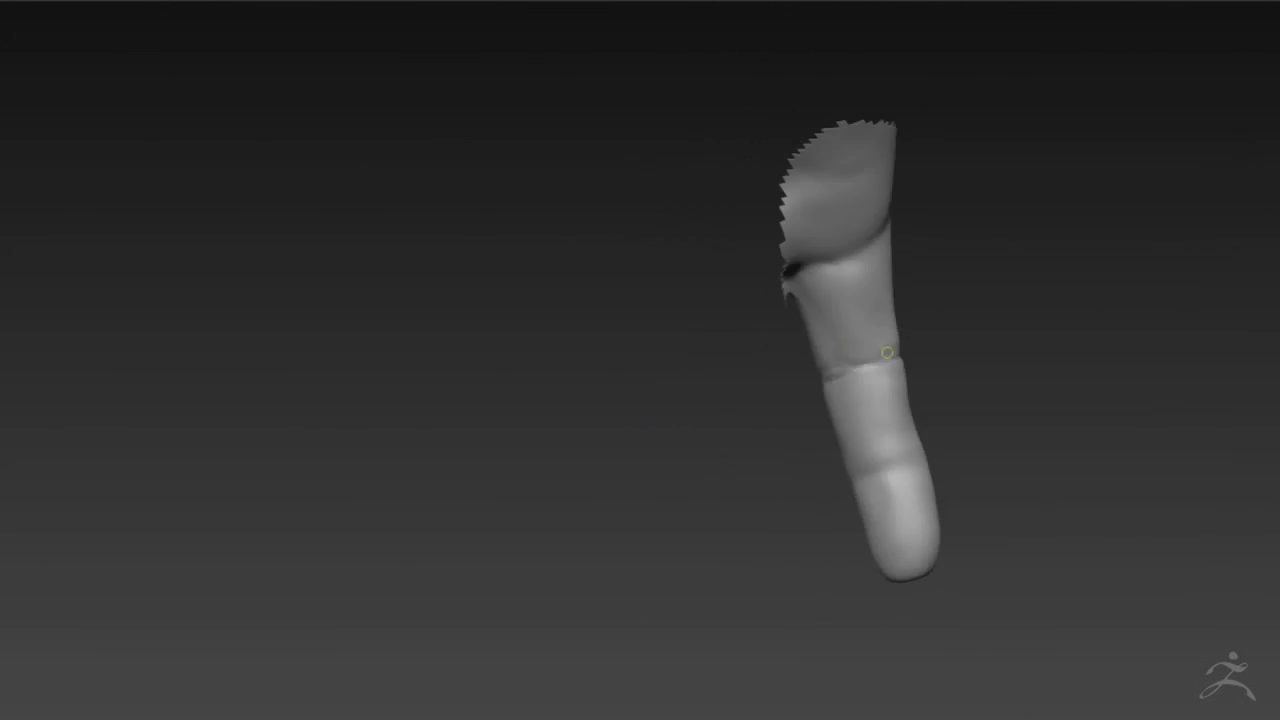
pyautogui.moveTo(855, 488); pyautogui.dragTo(877, 369)
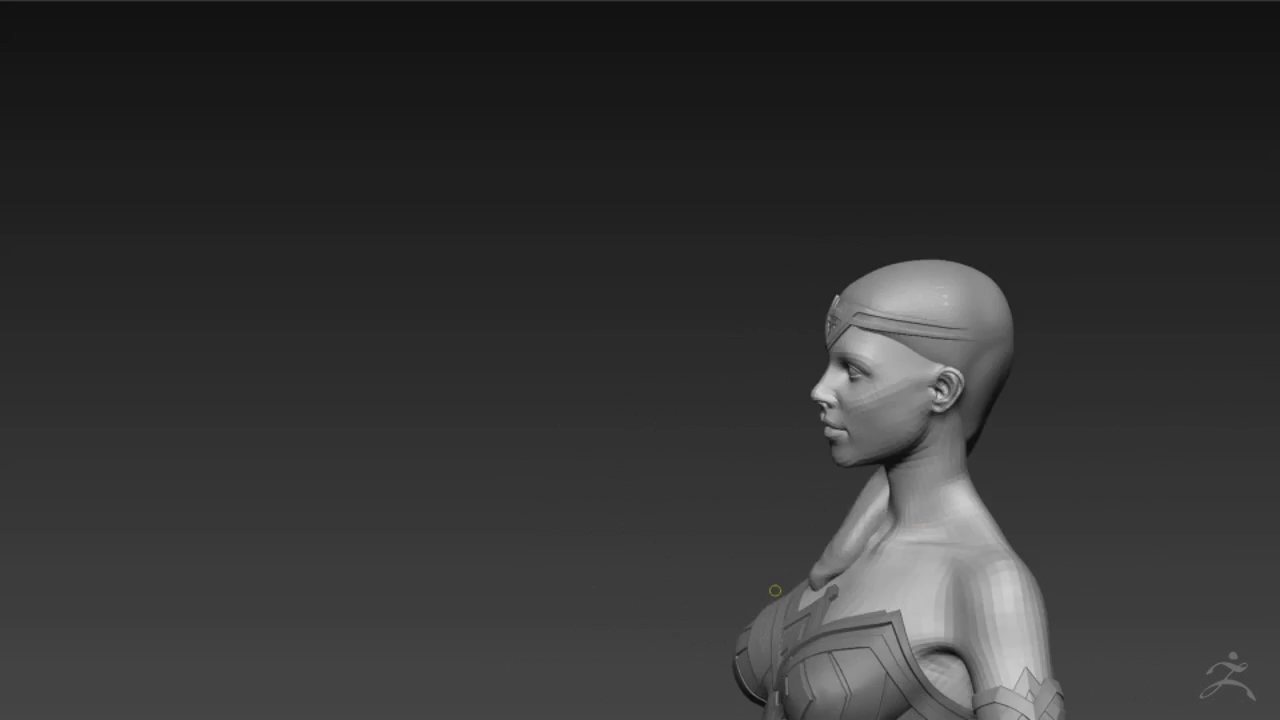
# Step: Orbit from a side profile of the head and shoulders to a straight front view of the body
pyautogui.moveTo(711, 298); pyautogui.dragTo(678, 458, button='right')
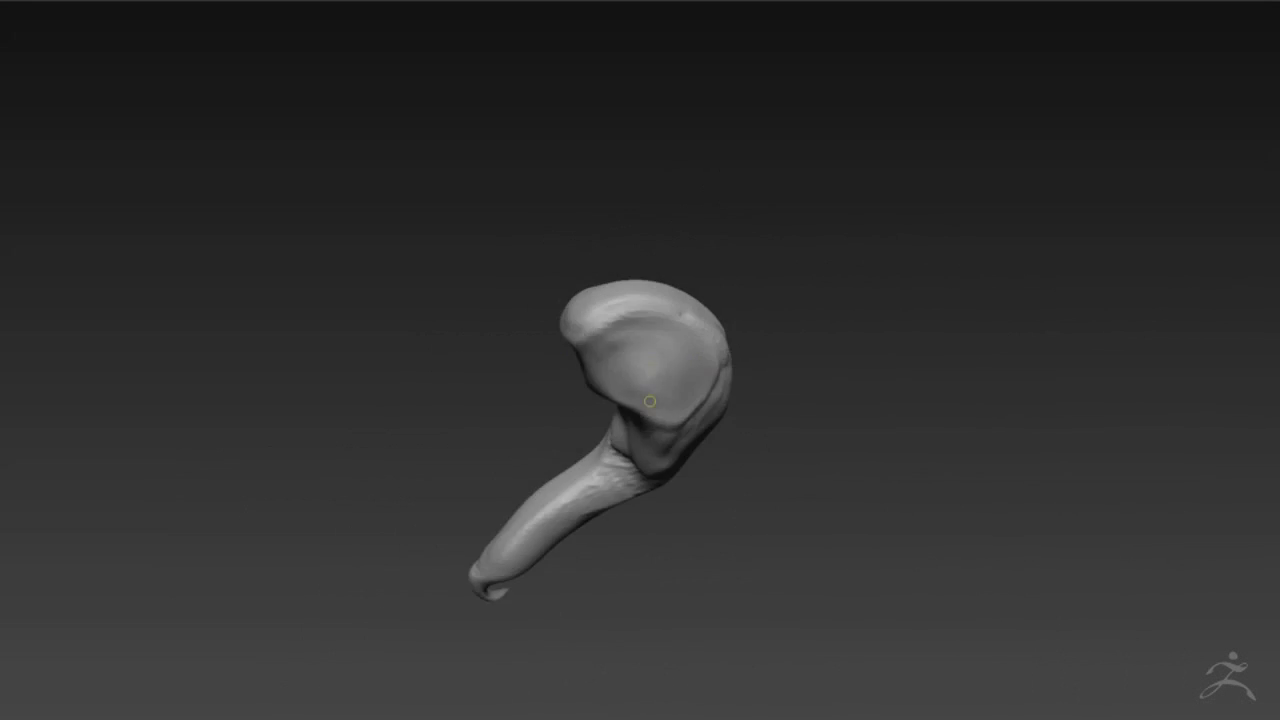
pyautogui.moveTo(748, 315); pyautogui.dragTo(794, 317, button='right')
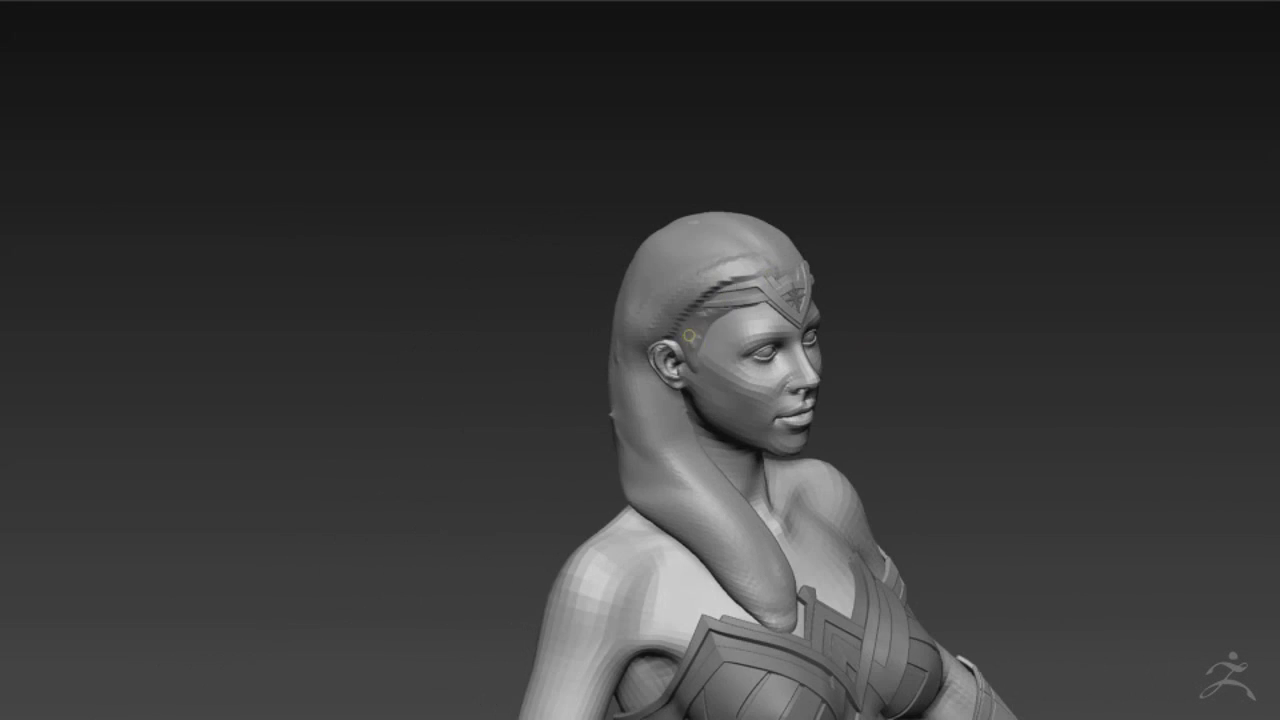
pyautogui.moveTo(631, 360); pyautogui.dragTo(736, 307, button='right')
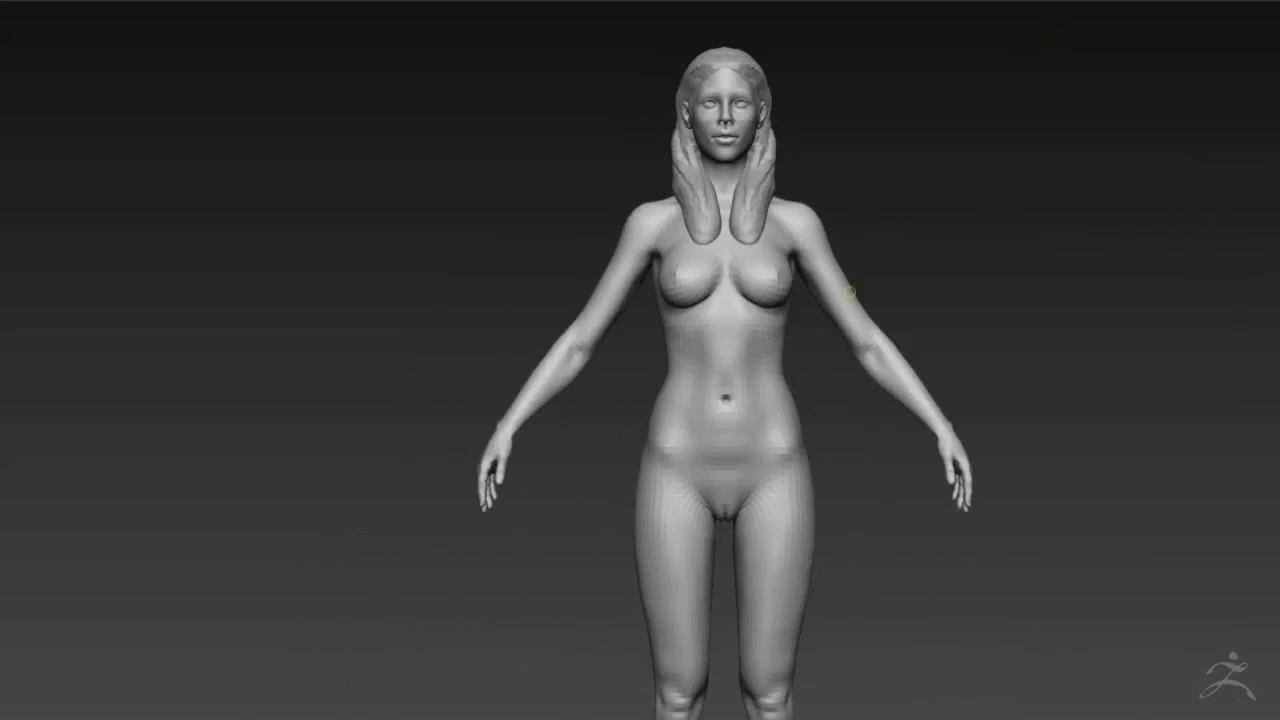
# Step: Orbit from a close side view of the head around to the back and shoulders
pyautogui.moveTo(786, 299); pyautogui.dragTo(803, 260, button='right')
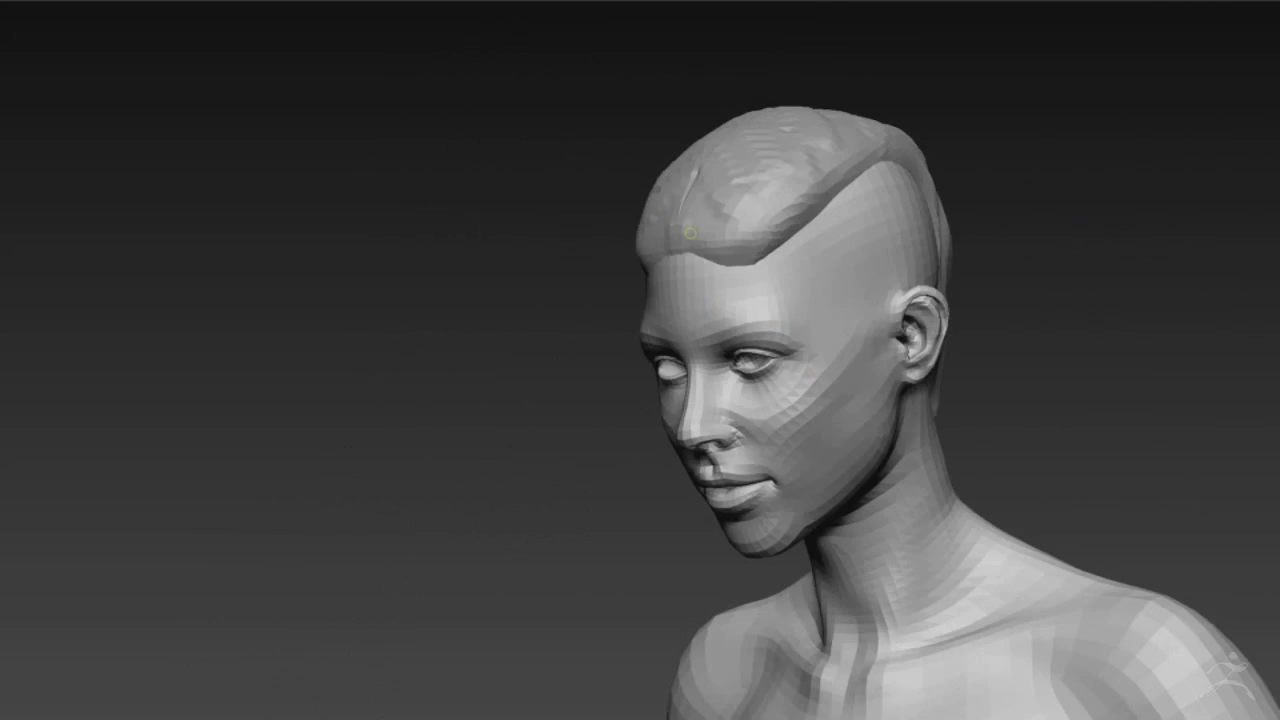
pyautogui.moveTo(950, 434); pyautogui.dragTo(887, 471, button='right')
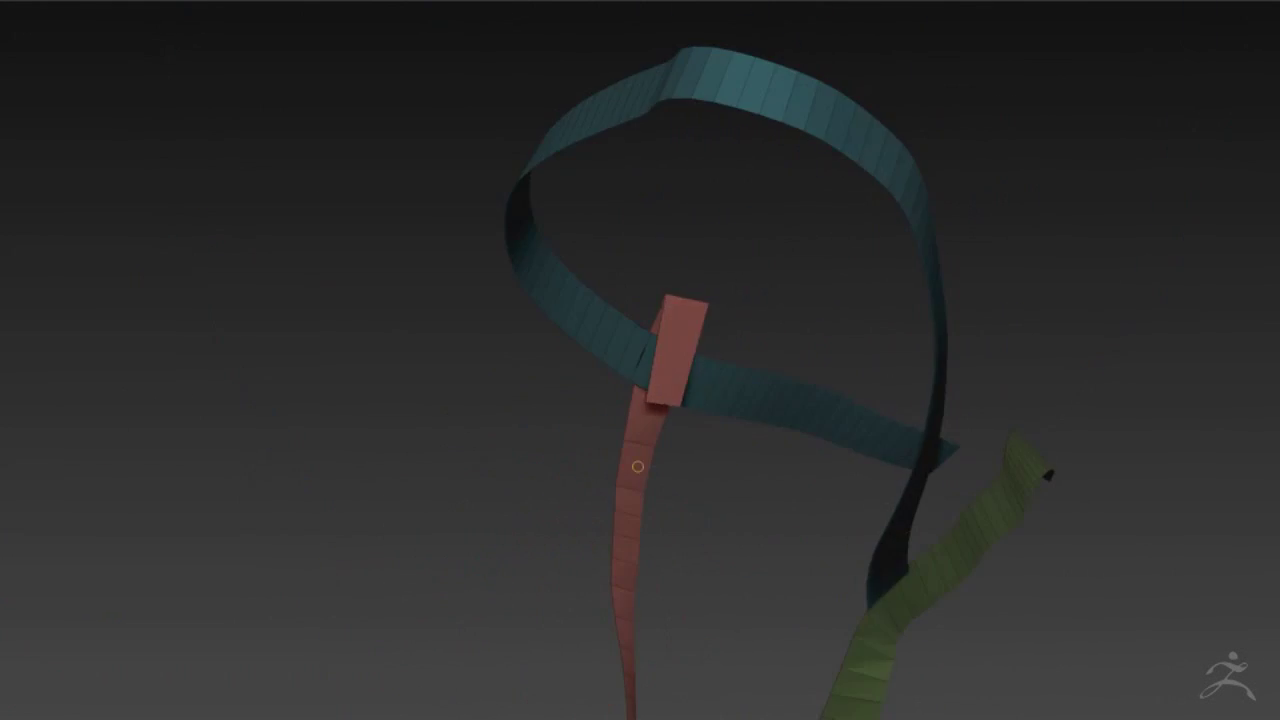
# Step: Orbit around the sash loop, diagonal strap and hip belt to inspect where they cross
pyautogui.moveTo(694, 296); pyautogui.dragTo(581, 320)
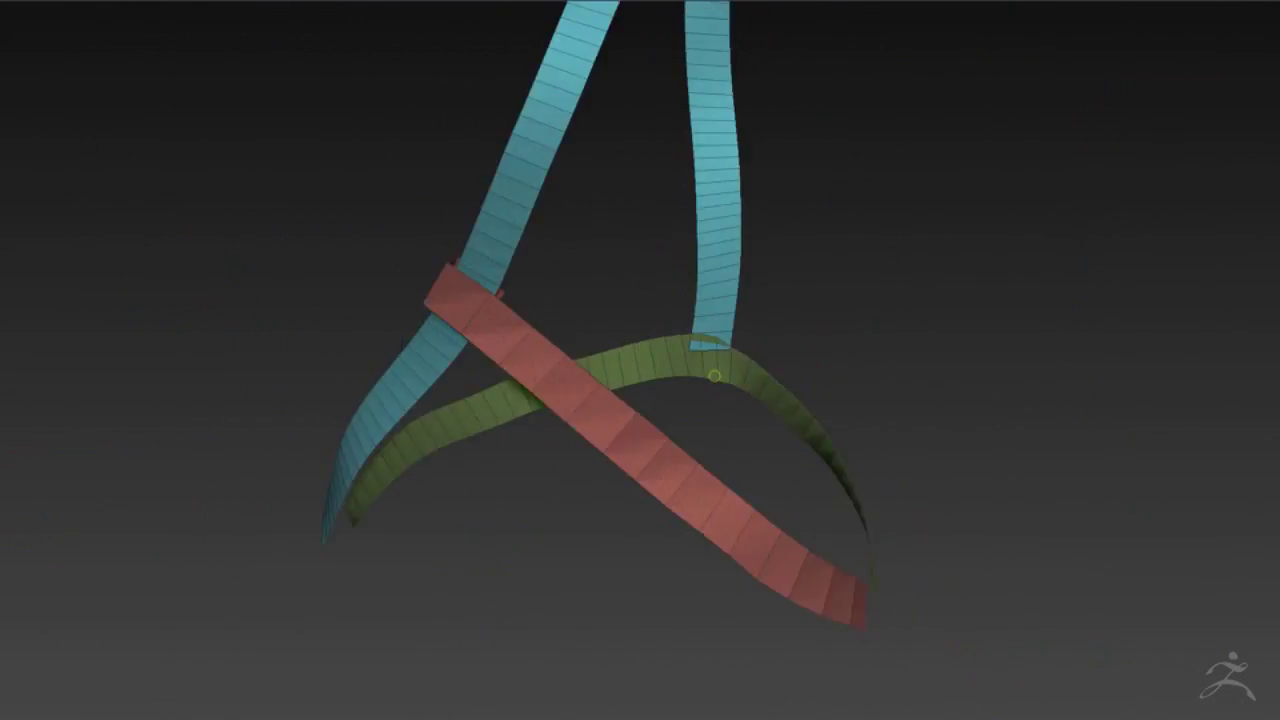
pyautogui.moveTo(752, 340); pyautogui.dragTo(685, 409)
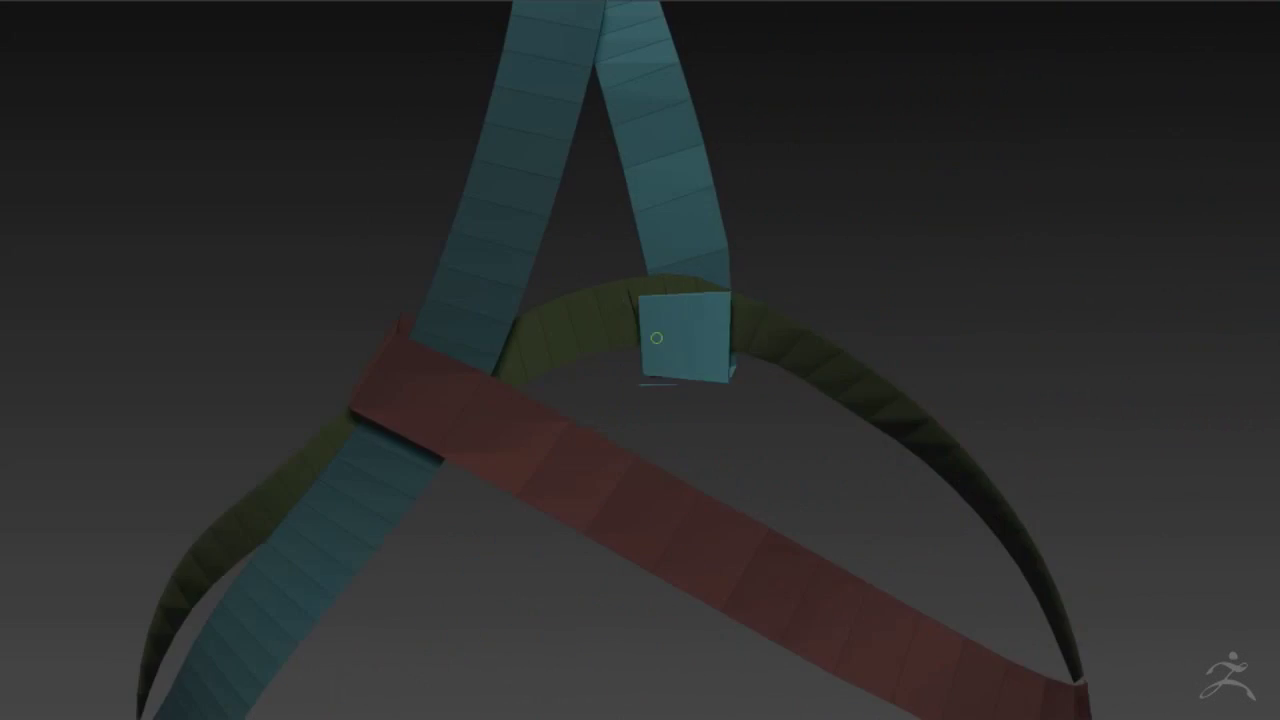